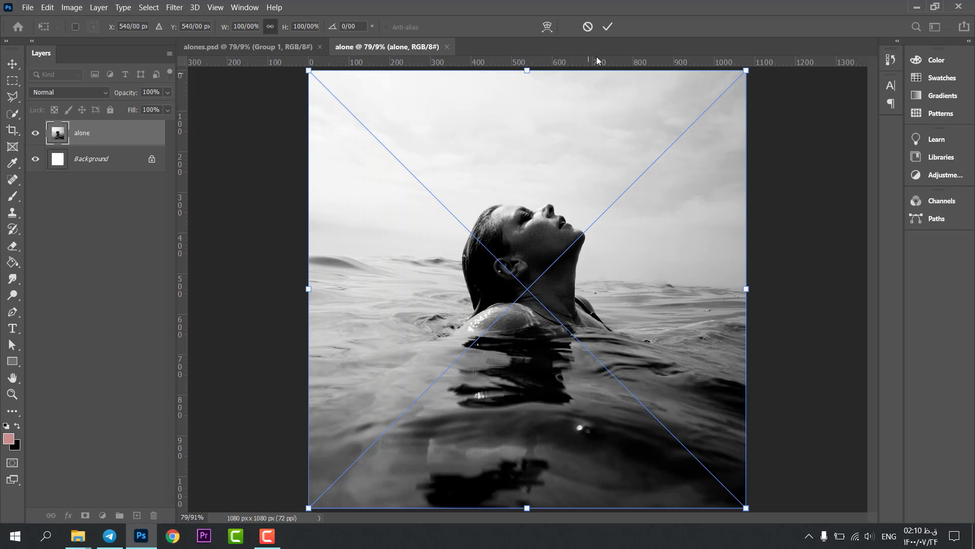
- Commit the placed alone image and start the Camera Raw Filter on its layer
click(607, 29)
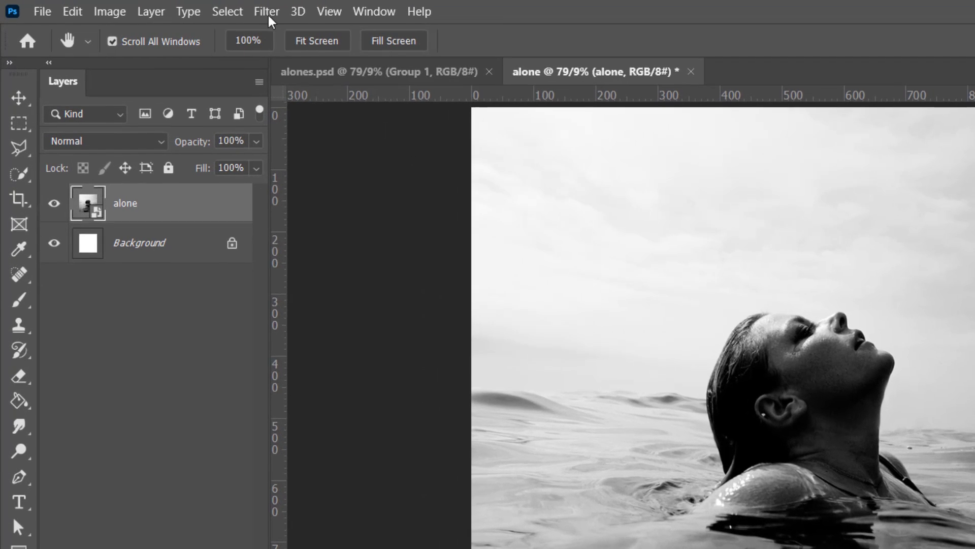
click(173, 8)
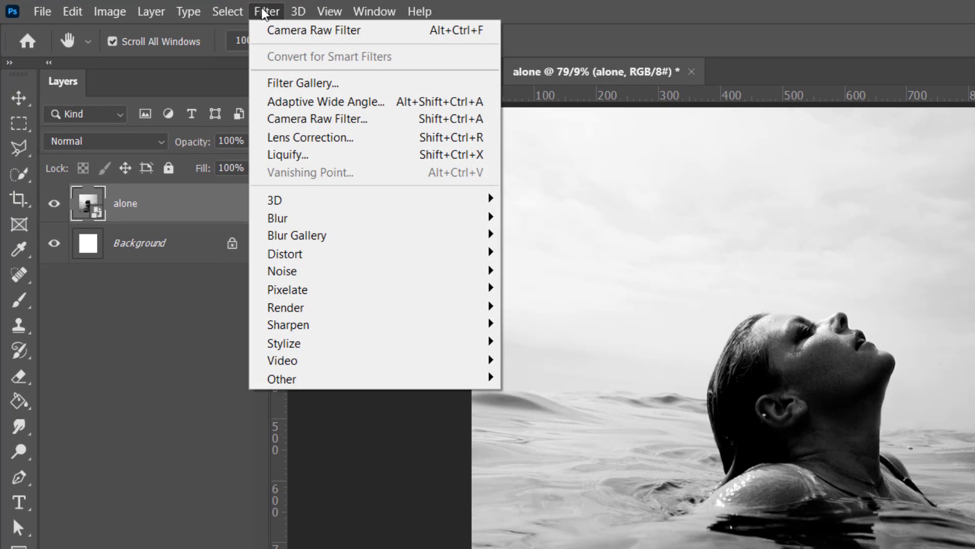
click(382, 120)
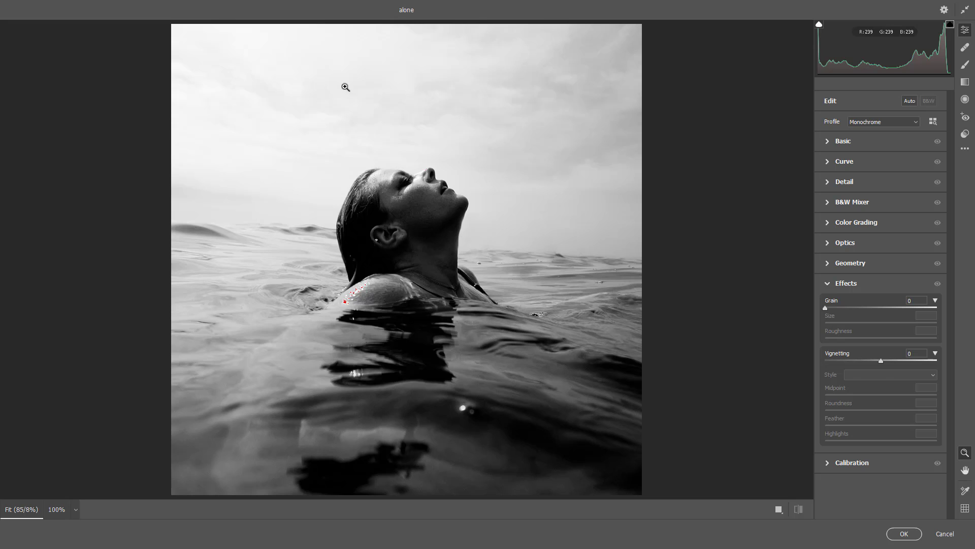
- In the Camera Raw Basic adjustments, set Highlights to -80, Whites to -20, Blacks to +25 and Clarity to 50
click(824, 142)
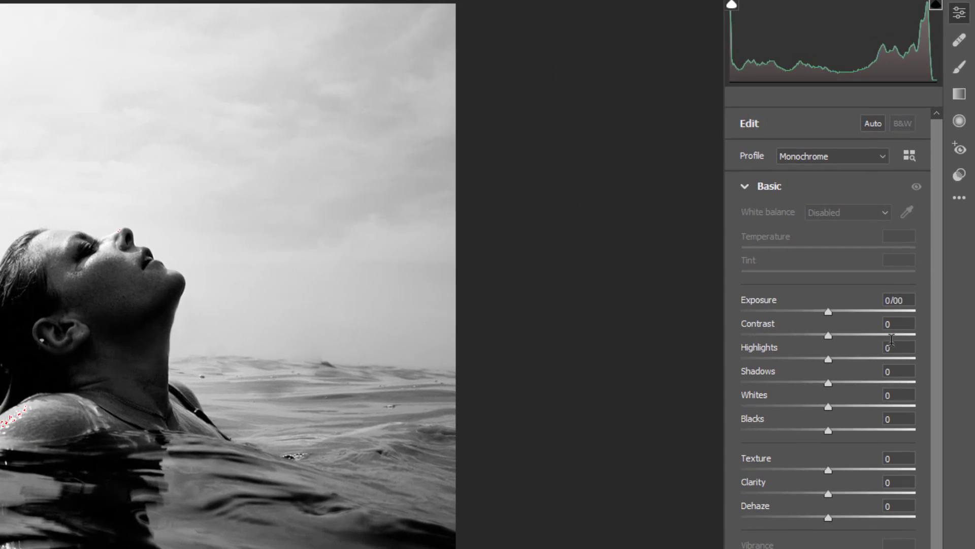
click(892, 346)
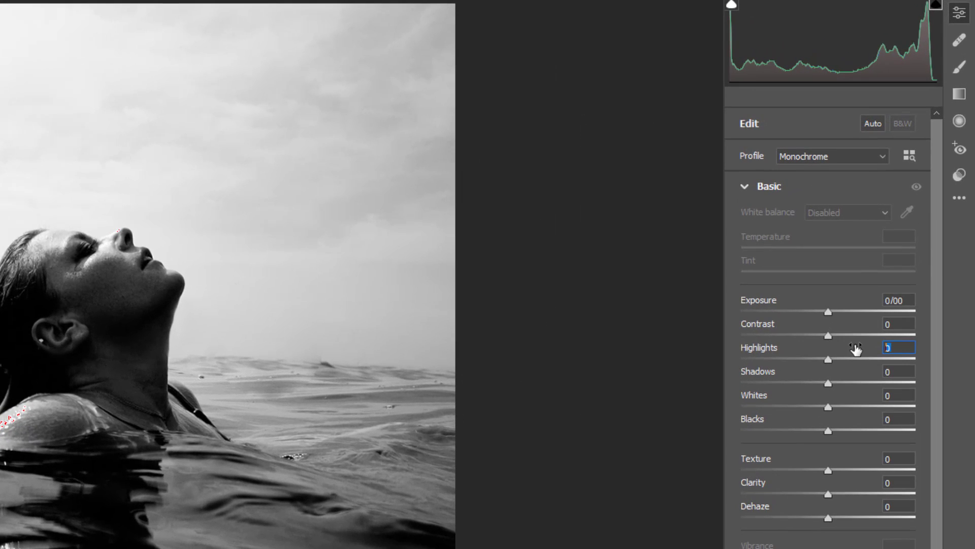
text(-80)
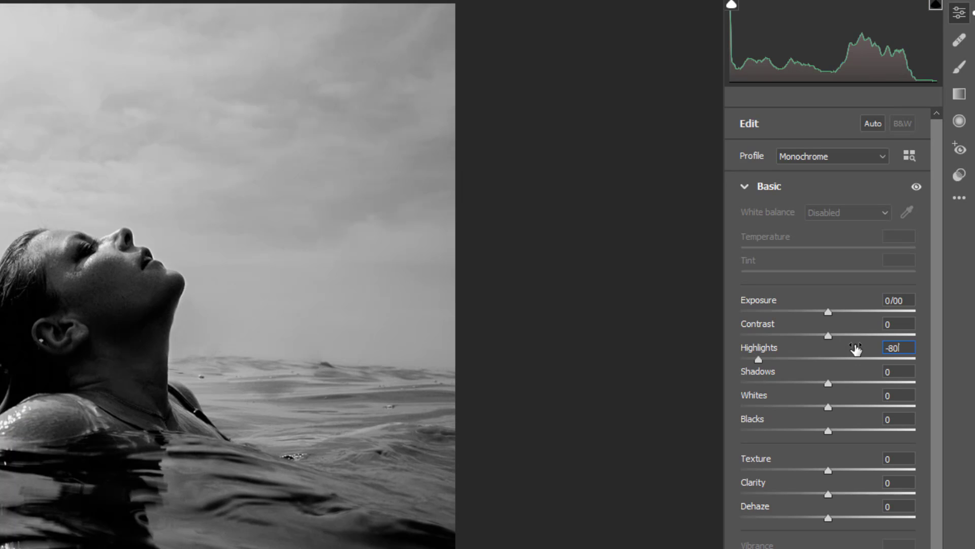
text(-20)
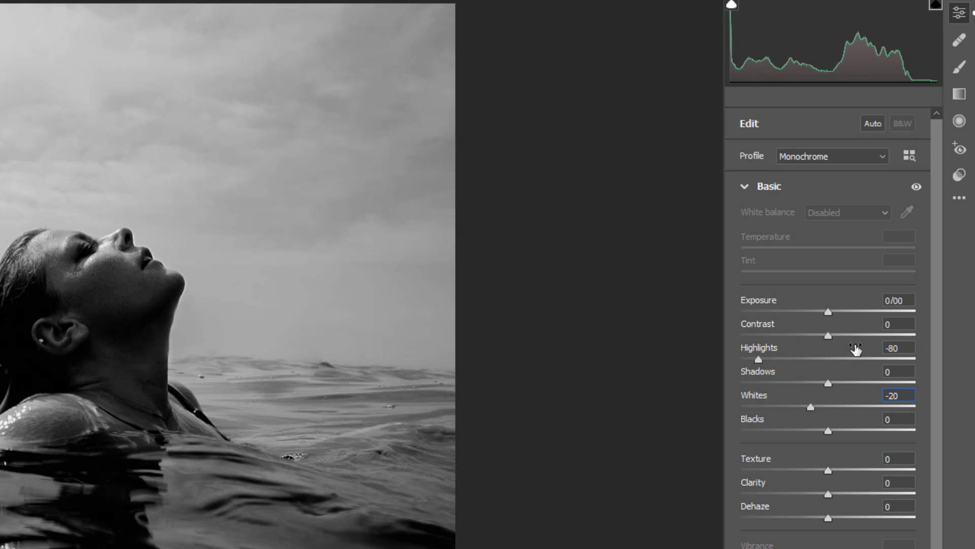
text(25)
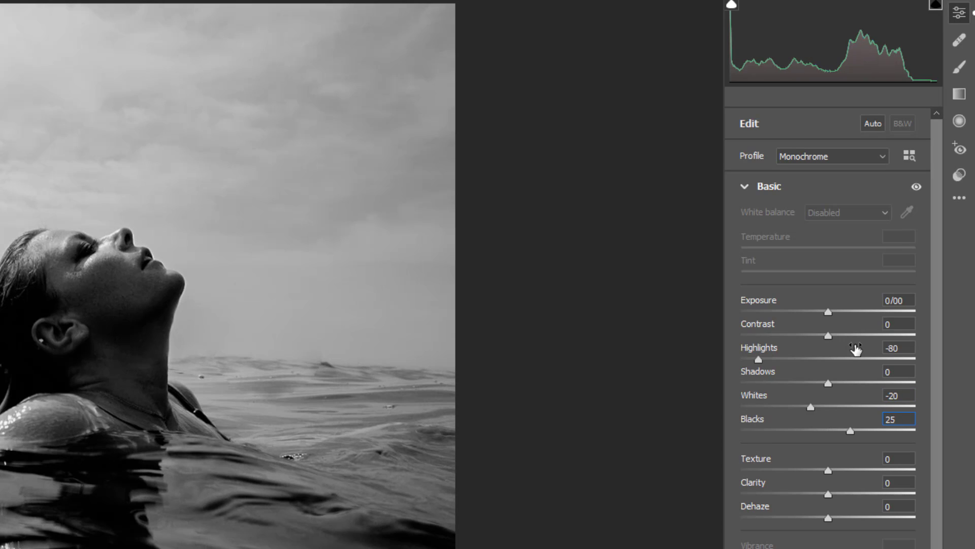
key(Tab)
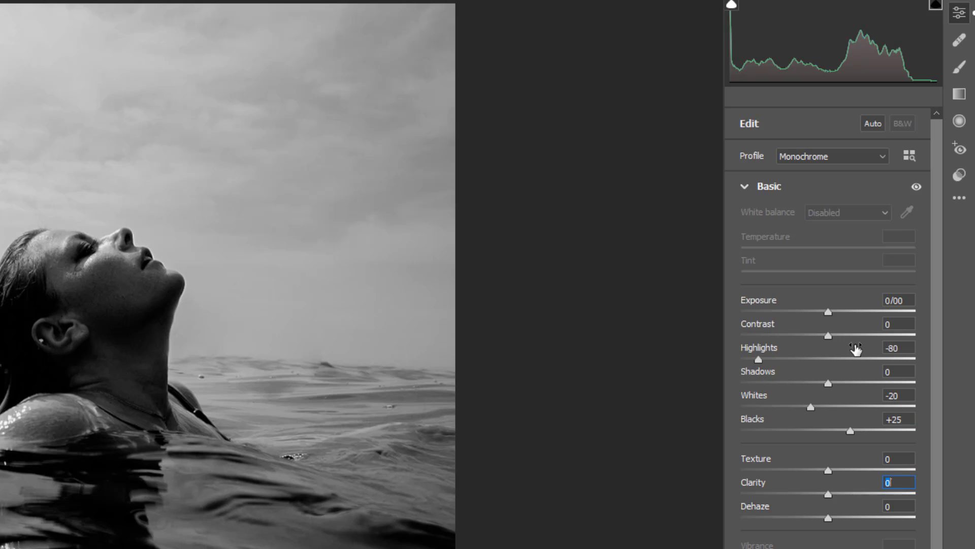
text(50)
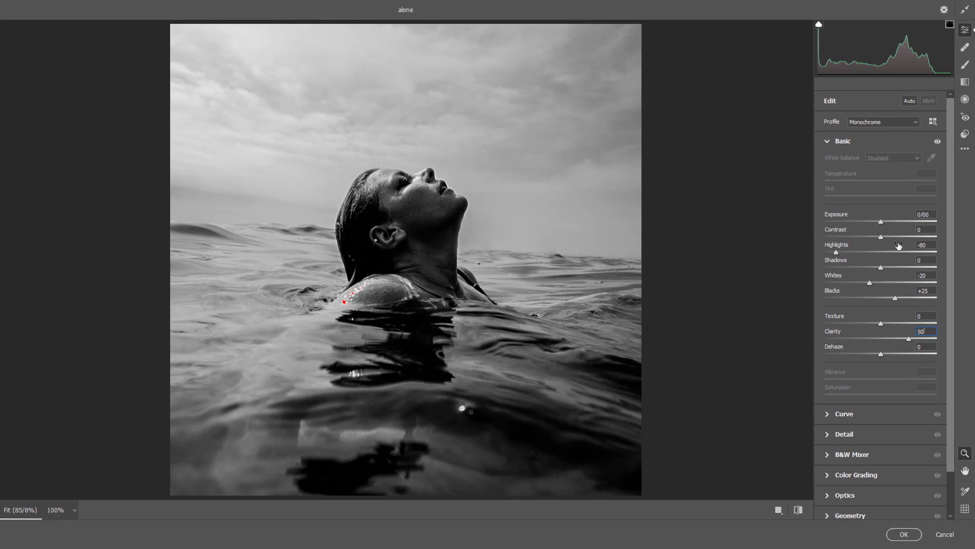
click(827, 141)
- Set Sharpening to 30 in the Camera Raw Detail adjustments
click(829, 180)
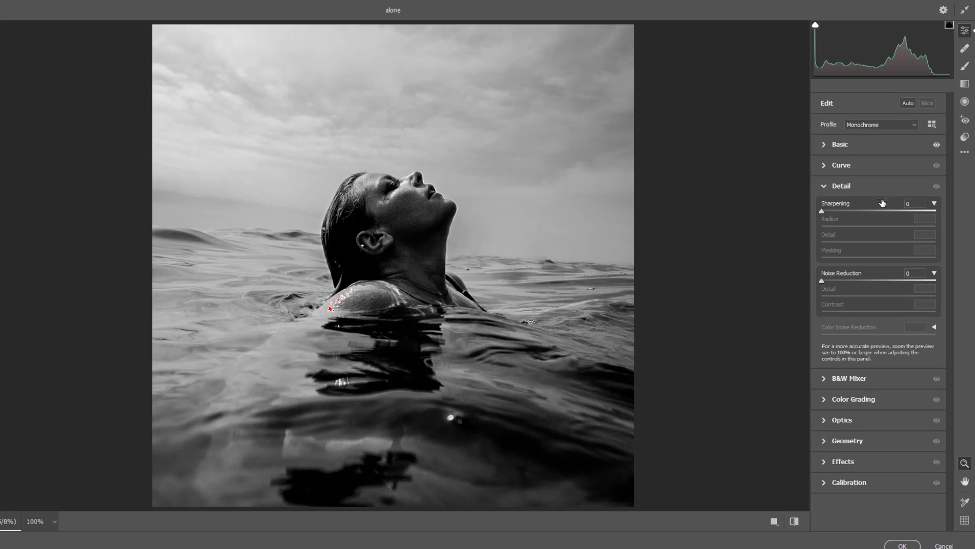
text(30)
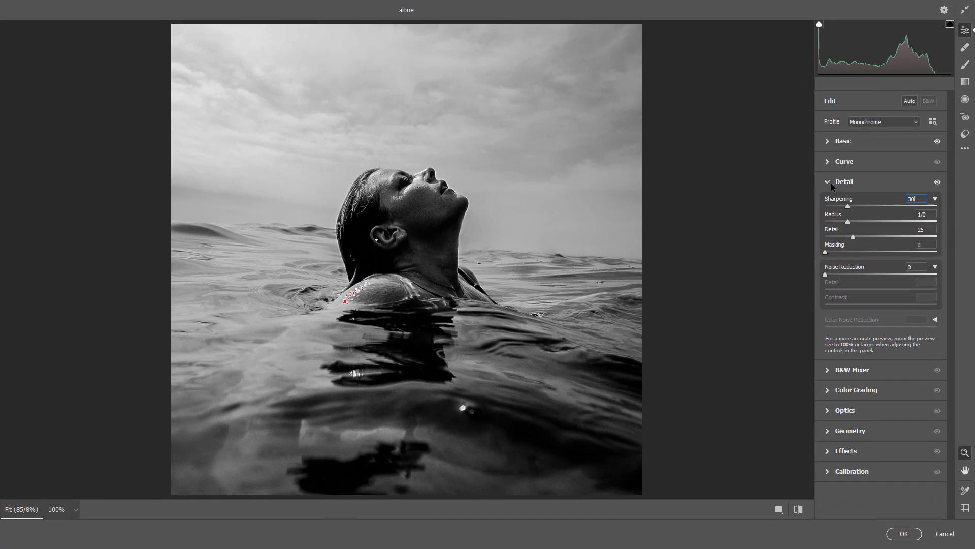
click(736, 304)
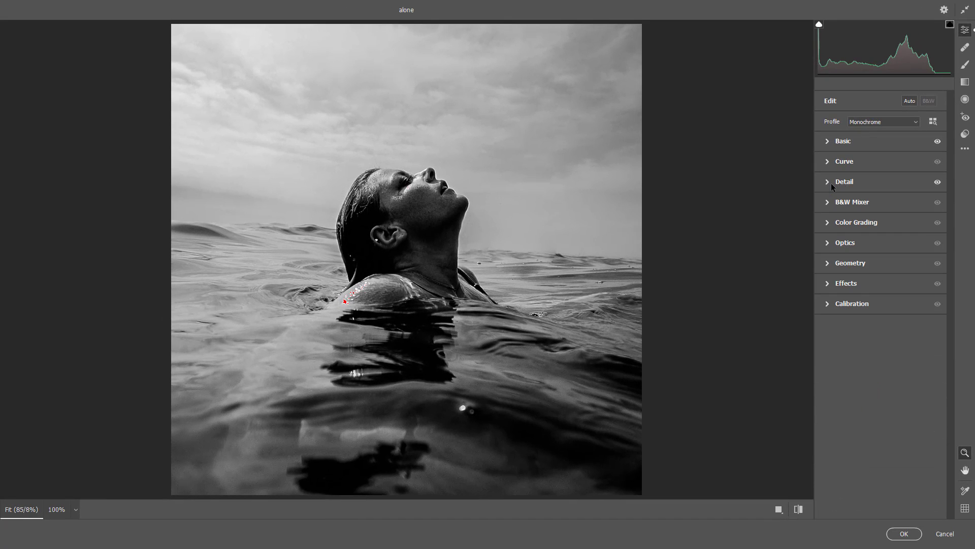
- Set Grain to 40 in the Camera Raw Effects adjustments and apply the filter
click(826, 283)
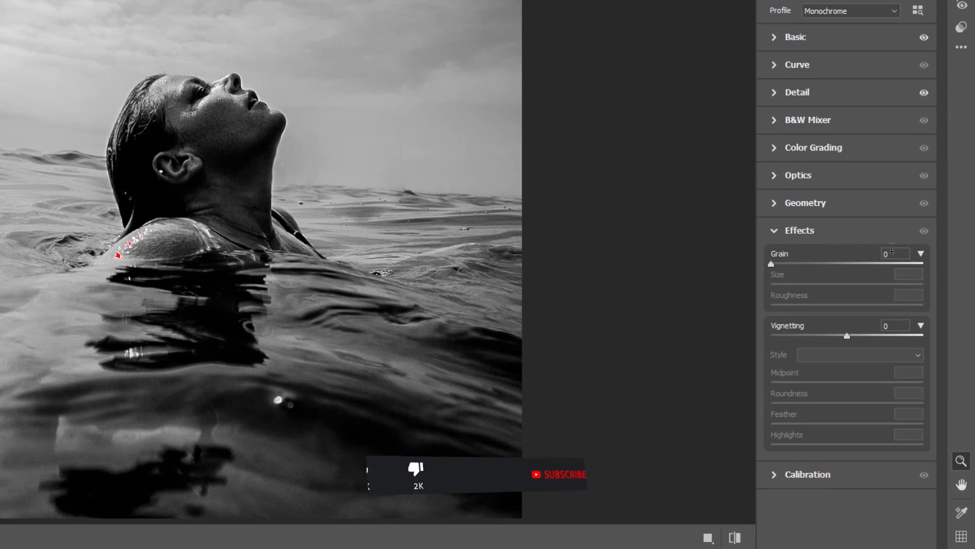
click(849, 255)
text(40)
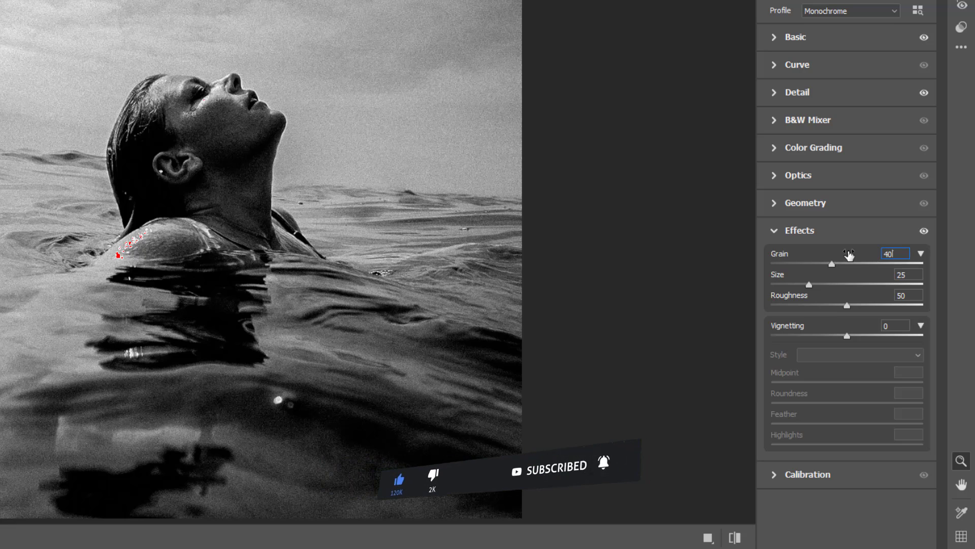
click(773, 230)
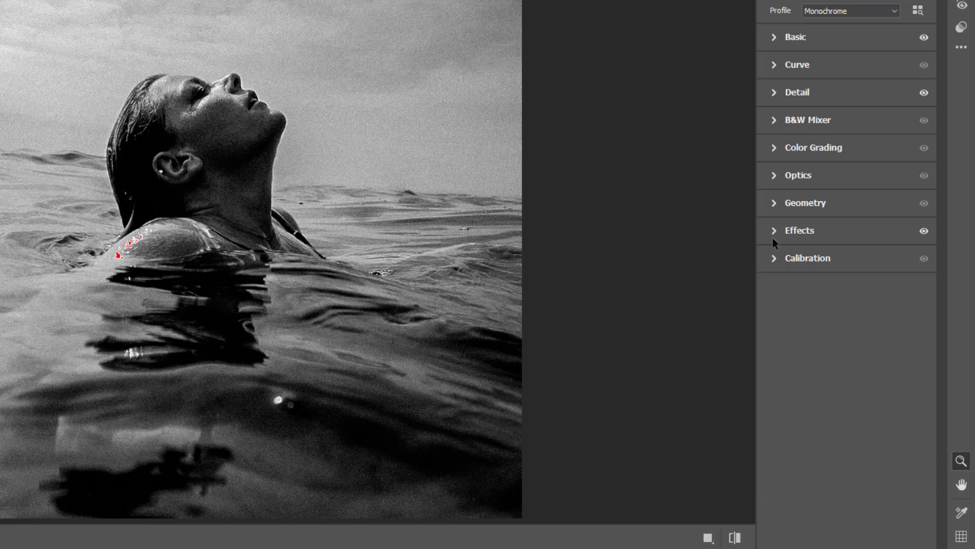
key(Return)
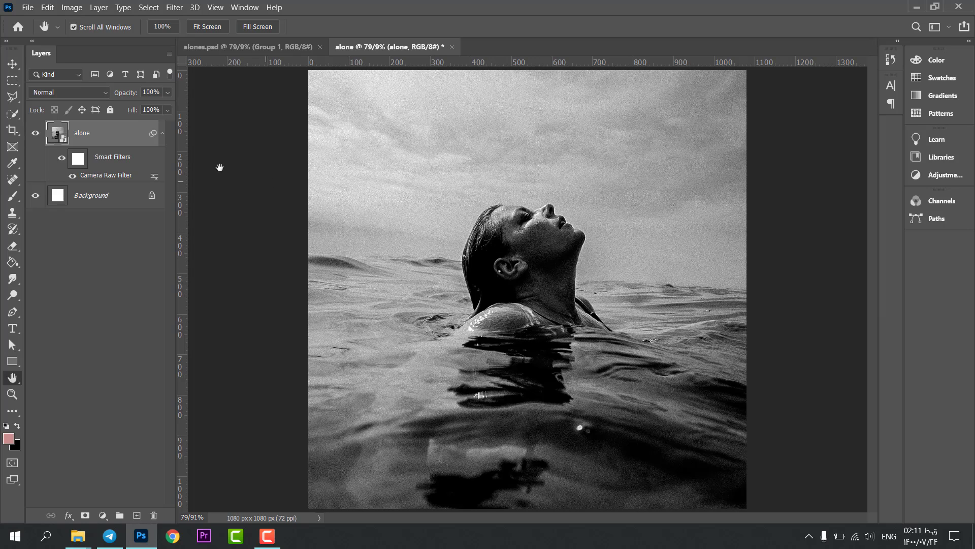
- Duplicate the alone layer and turn off the Camera Raw Filter on the copy
drag(141, 143, 136, 513)
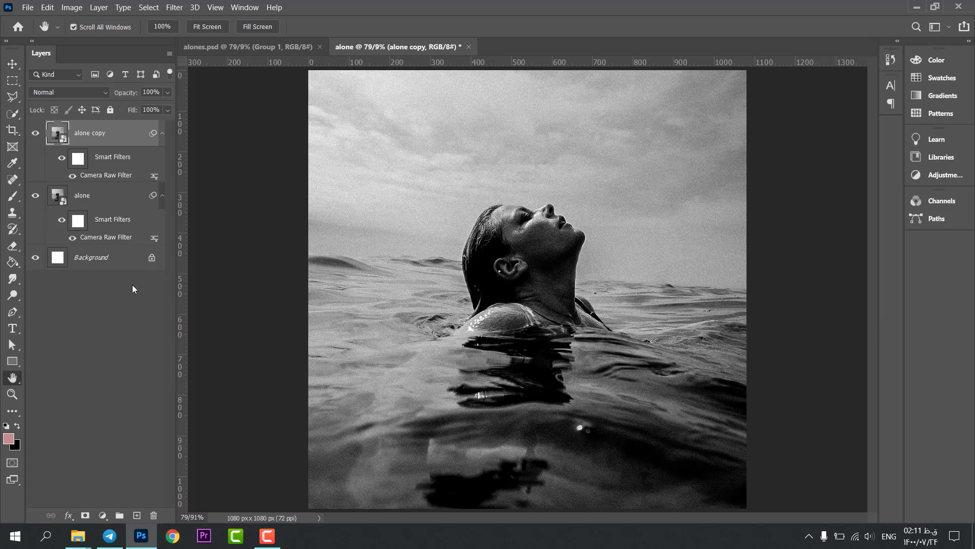
click(74, 176)
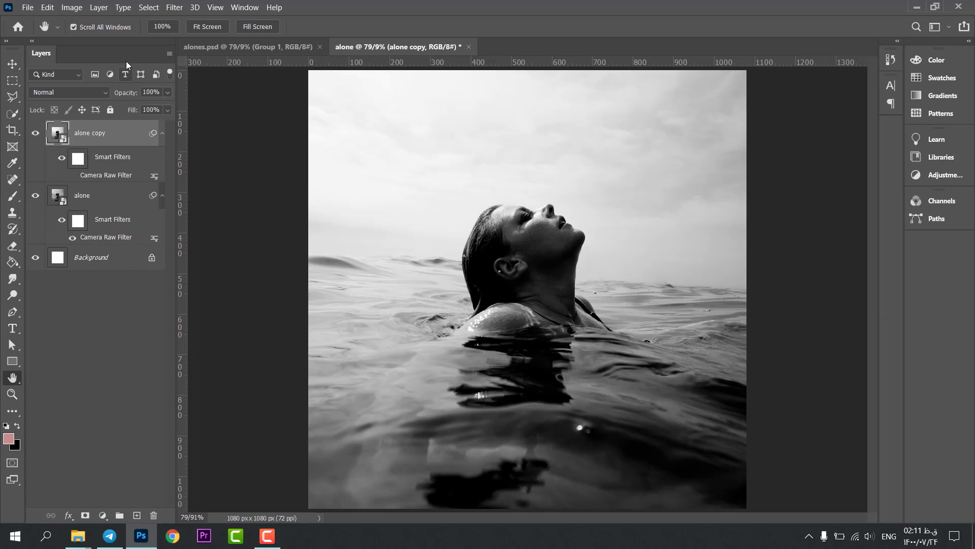
- Apply the Filter Gallery's Cutout effect to the alone copy layer with Number of Levels 8, Edge Simplicity 4 and Edge Fidelity 3
click(175, 7)
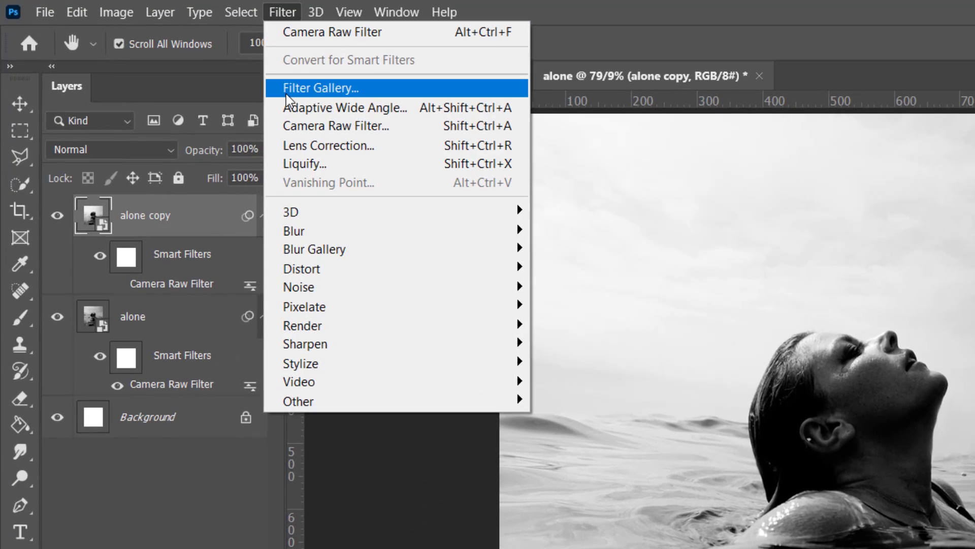
click(285, 93)
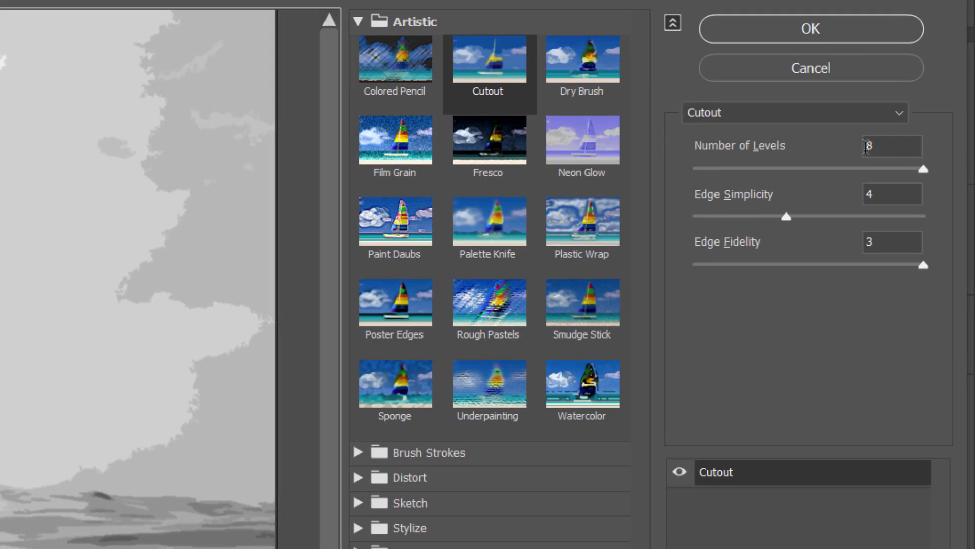
click(913, 100)
click(838, 145)
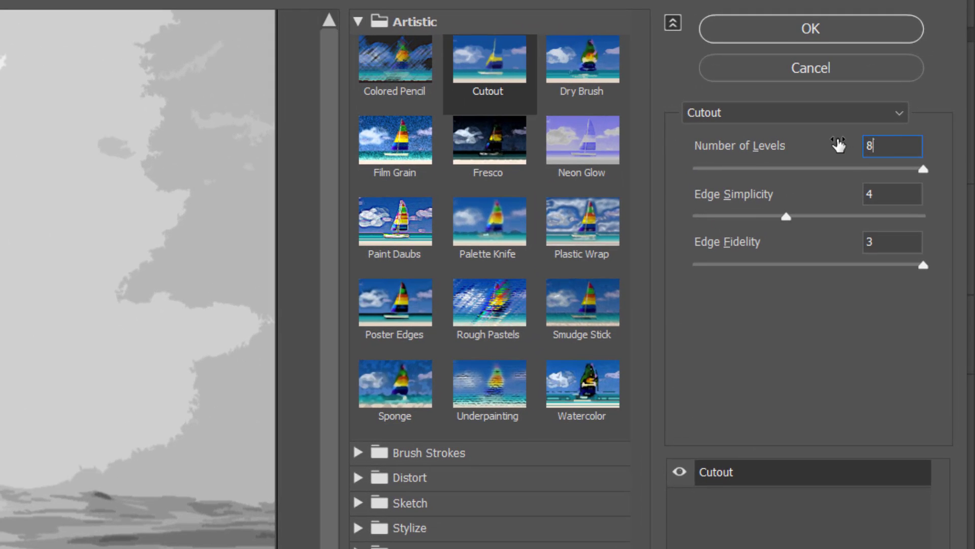
key(Tab)
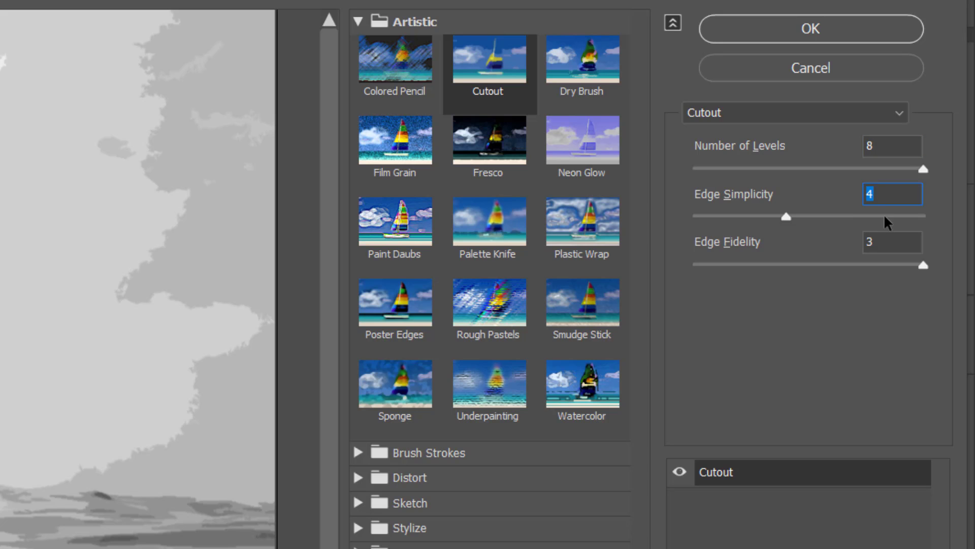
key(Tab)
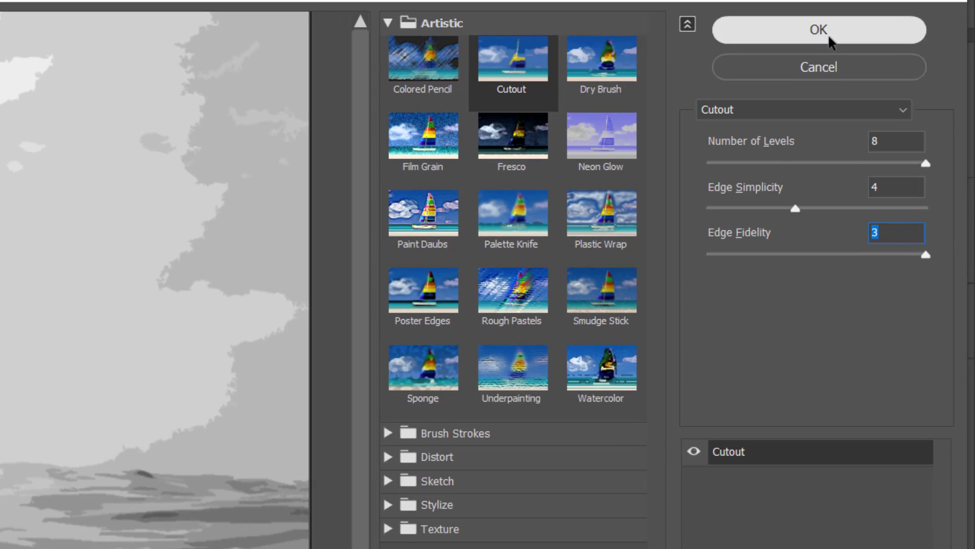
click(829, 35)
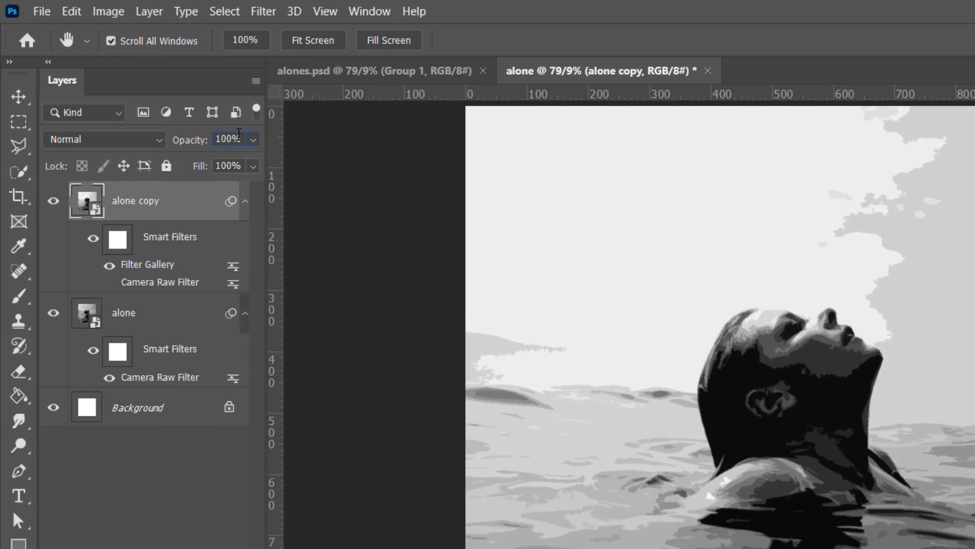
- Set the alone copy layer's opacity to 55% and switch to the Move tool
drag(226, 138, 173, 141)
text(55)
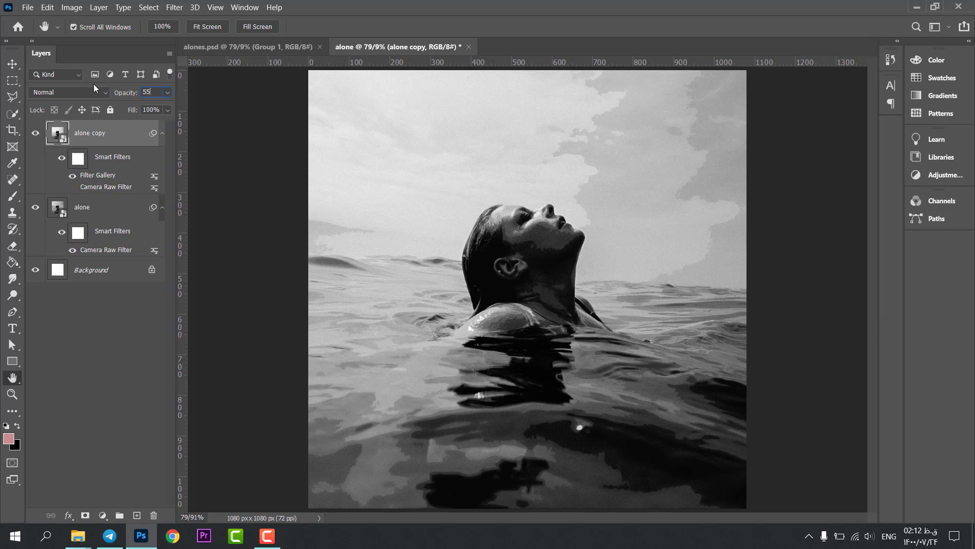
click(15, 65)
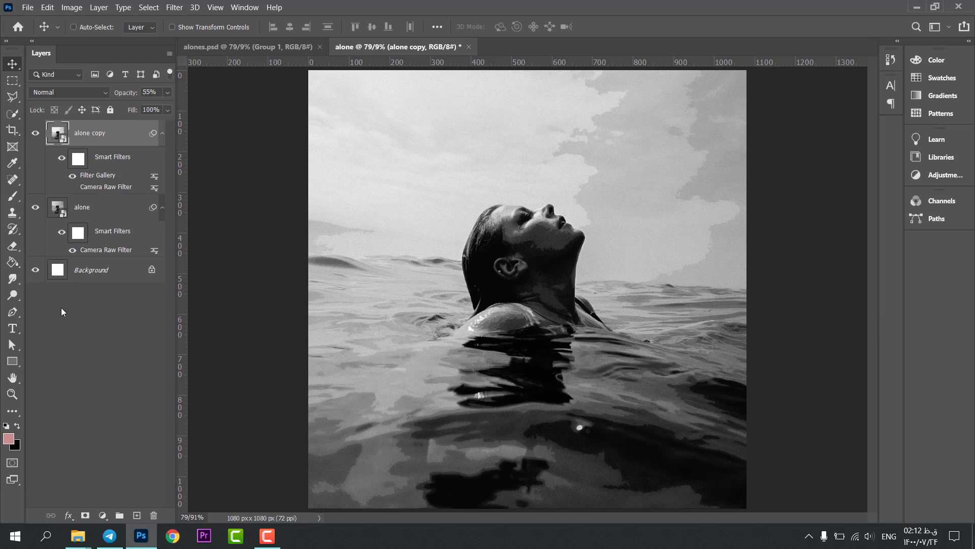
- Place the Record Sleeve Damage Overlay Texture image from the cover_tw folder and stretch its height to cover the canvas from top to bottom
mouse_move(78, 536)
click(81, 502)
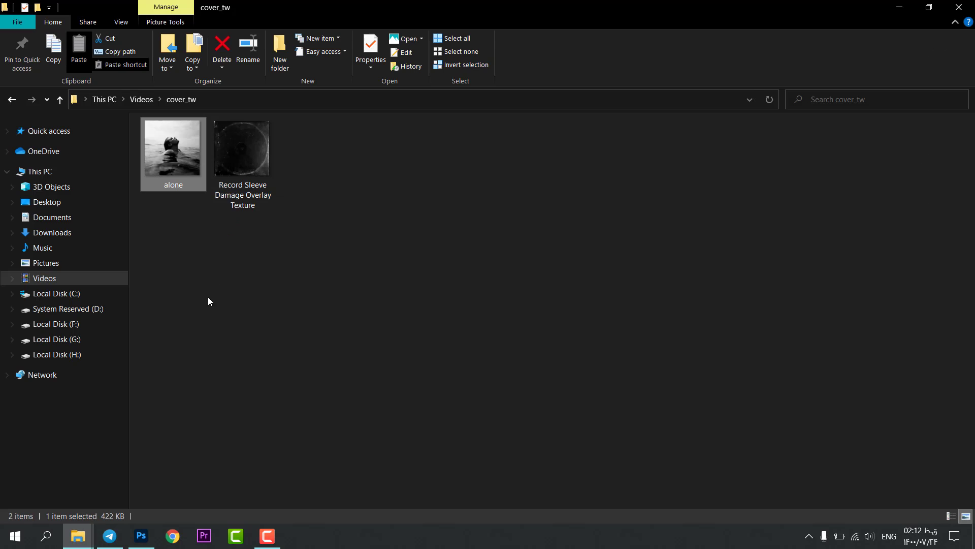
drag(241, 169, 480, 331)
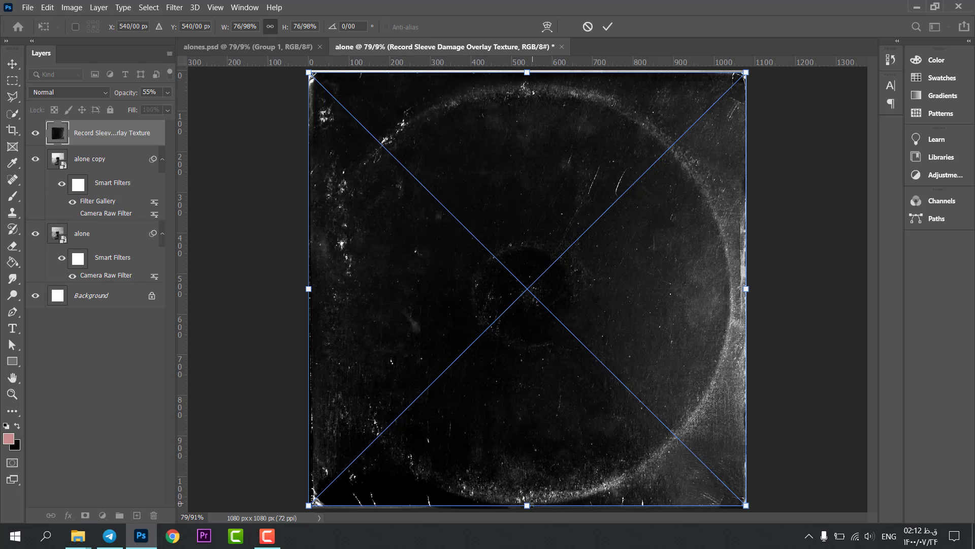
drag(526, 505, 527, 508)
drag(523, 72, 525, 69)
click(606, 28)
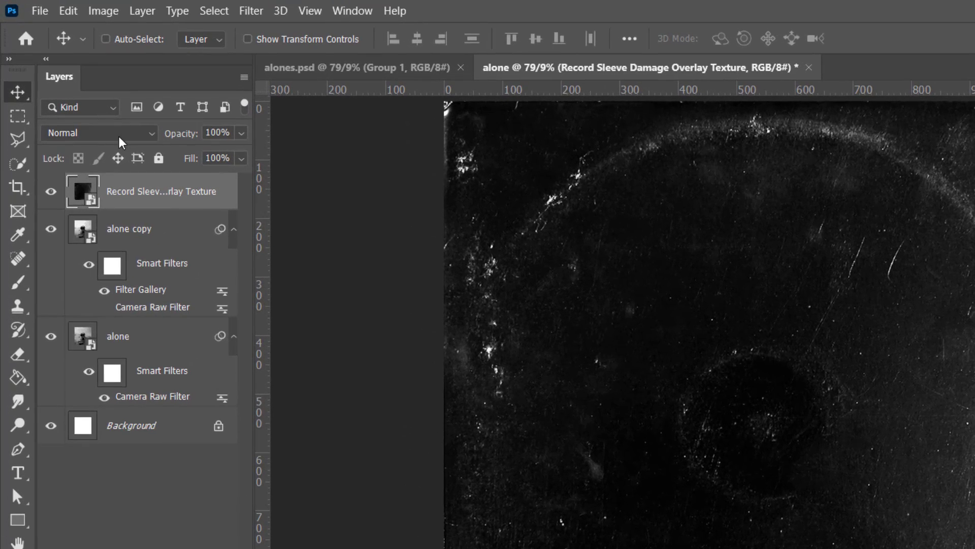
- Set the Record Sleeve Damage Overlay Texture layer's blend mode to Screen
click(81, 92)
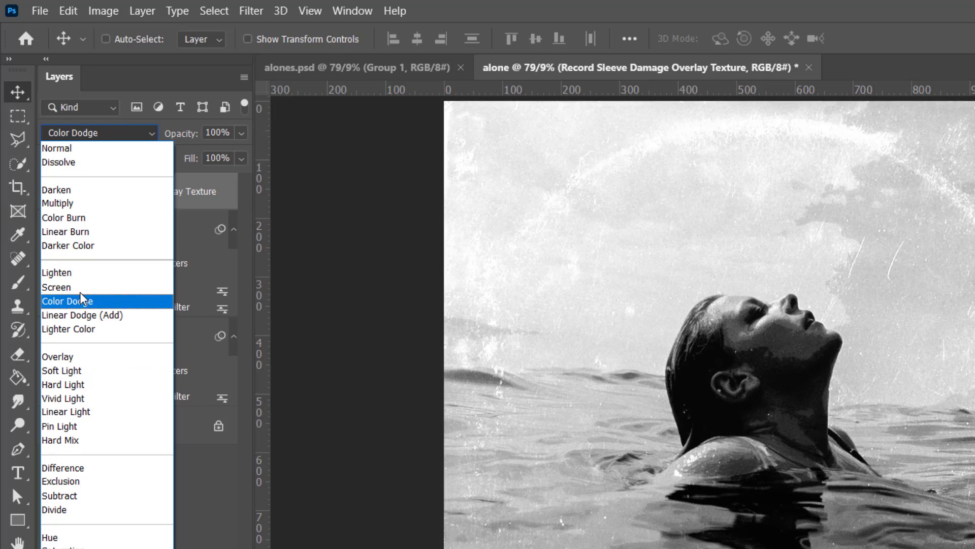
click(81, 287)
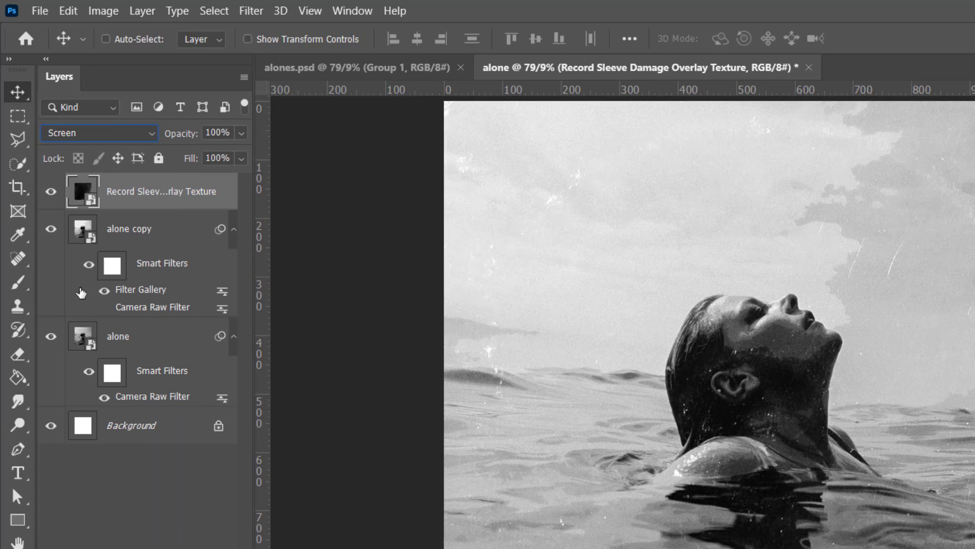
- Apply a Curves adjustment to the Record Sleeve Damage Overlay Texture layer with a midtone point at Input 139, Output 112
click(96, 16)
mouse_move(211, 53)
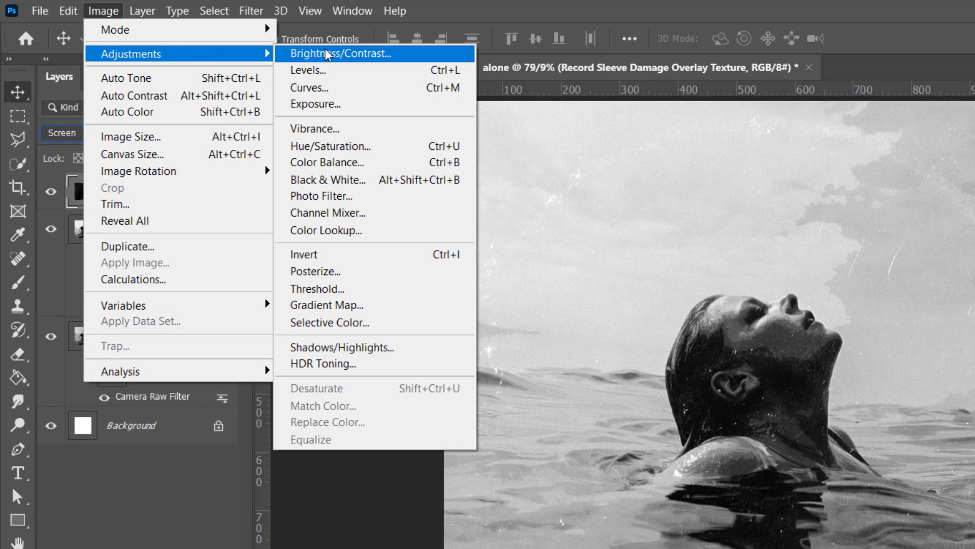
click(337, 90)
drag(445, 100, 75, 73)
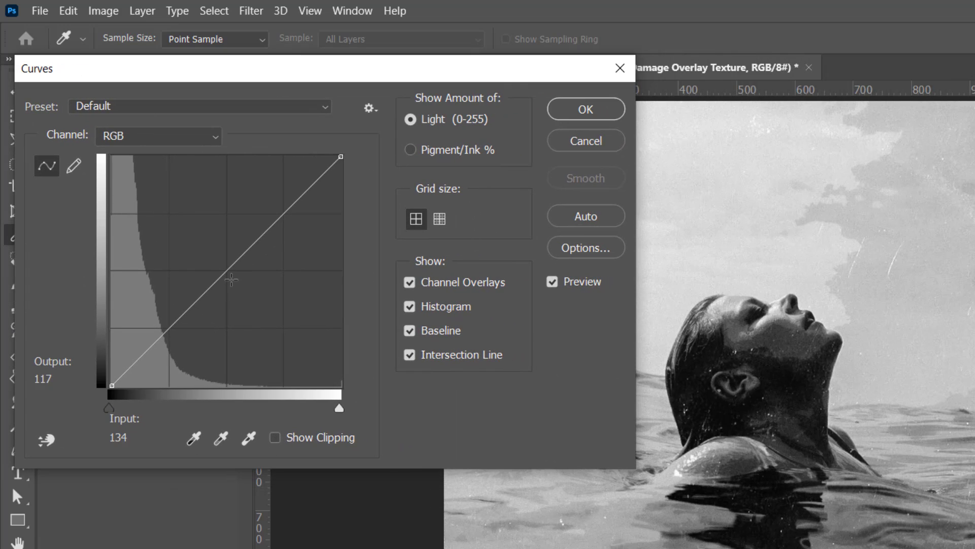
drag(234, 277, 237, 285)
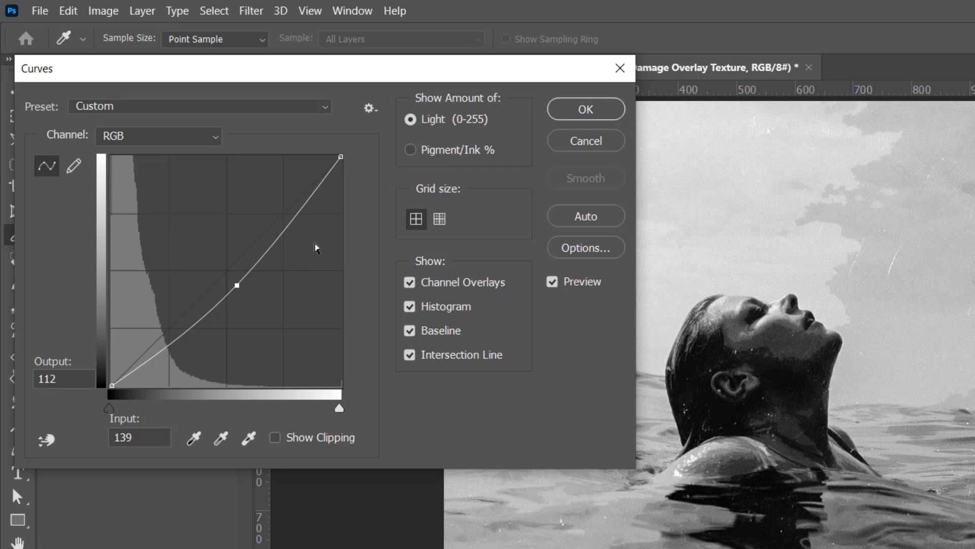
click(584, 110)
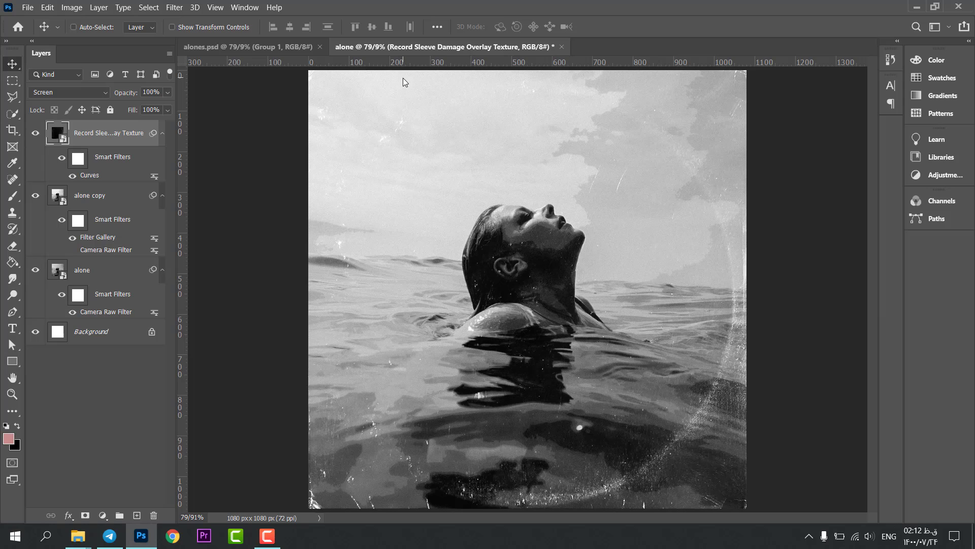
- Copy Group 1 with the ALONE title text from alones.psd into the alone document, placing it over the water
click(304, 50)
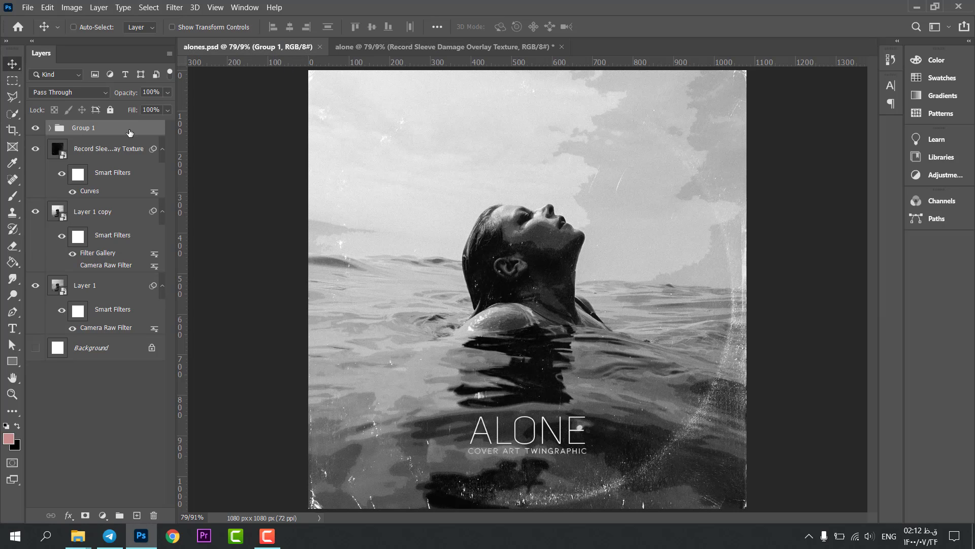
click(32, 131)
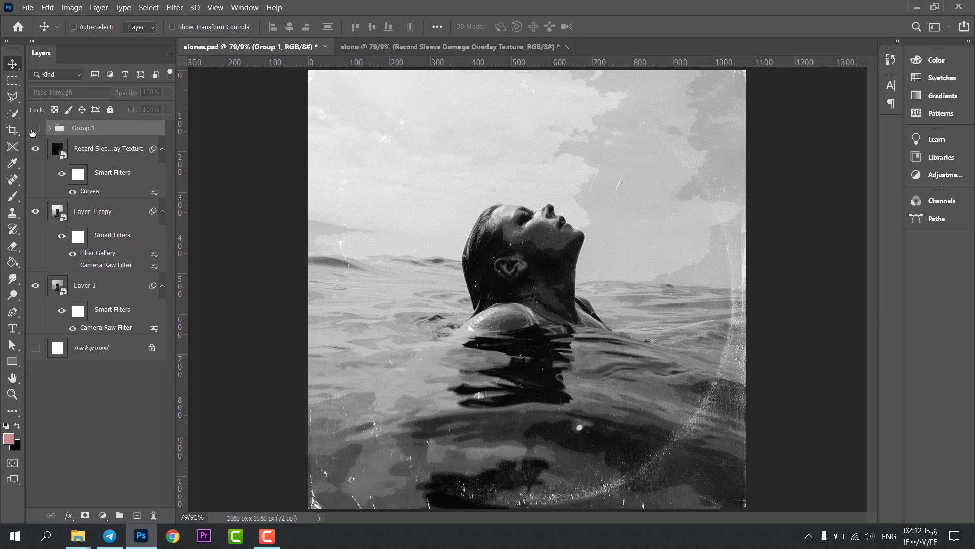
click(32, 130)
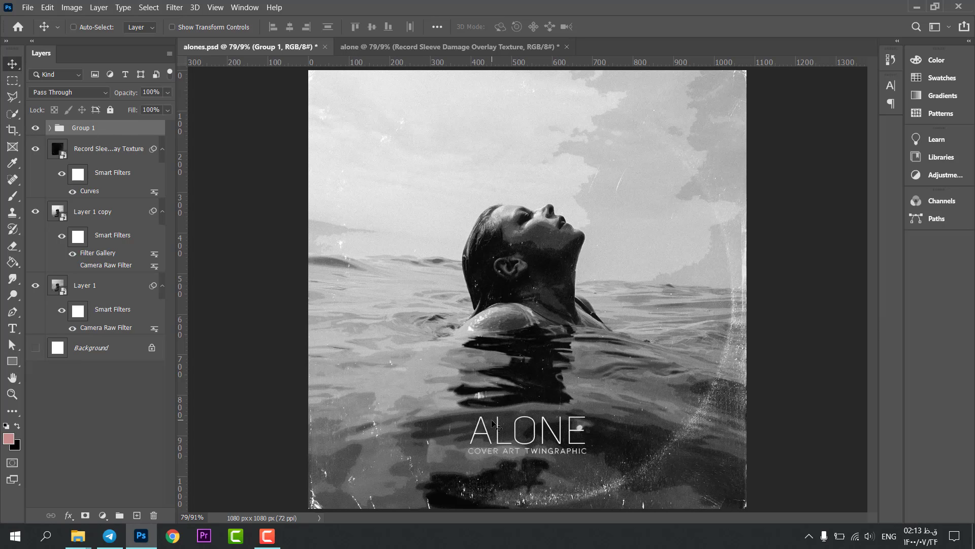
drag(495, 424, 521, 330)
drag(531, 404, 531, 404)
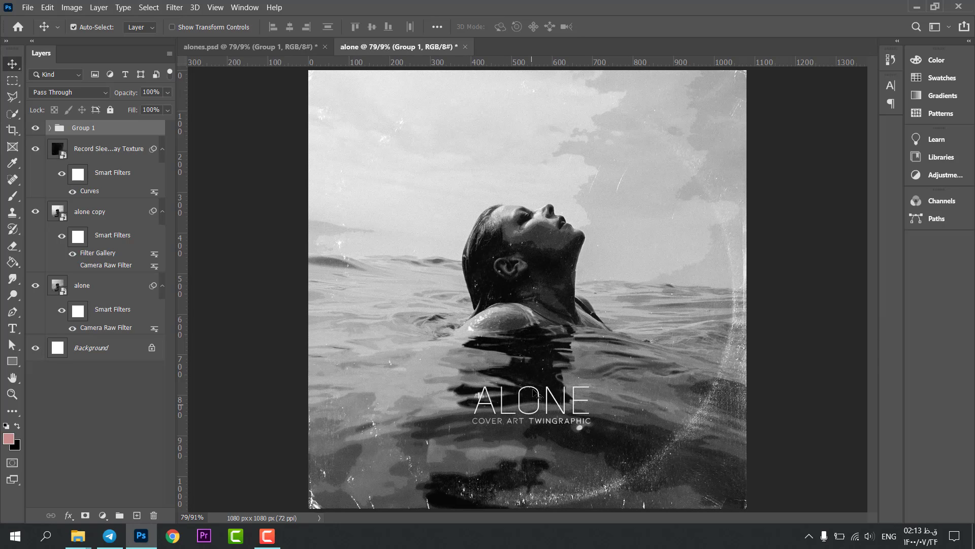
- Center the title group horizontally on the canvas, deselect, and move the title slightly down over the darker water
key(ctrl+a)
click(290, 27)
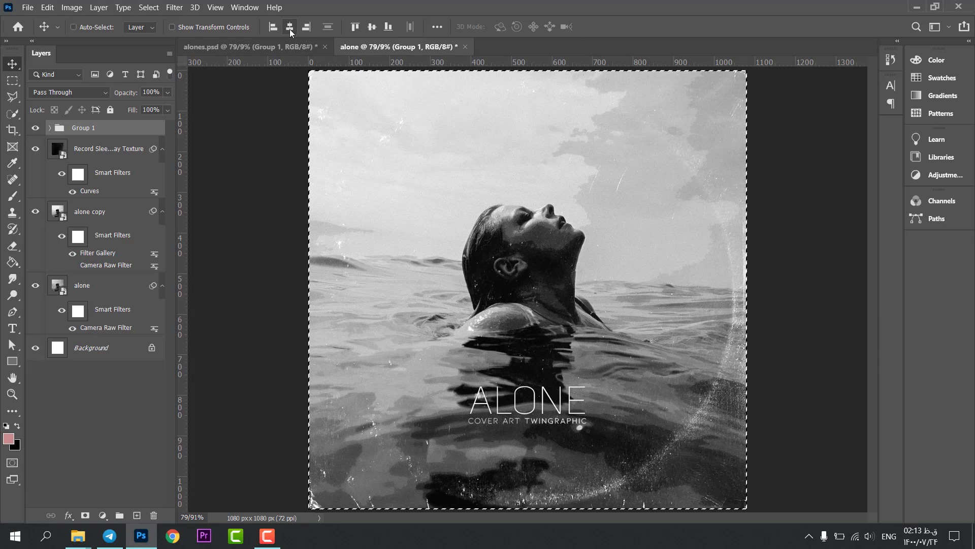
key(ctrl+d)
drag(546, 405, 474, 434)
- Examine the font and size settings of the ALONE title text, leaving them as they are
key(t)
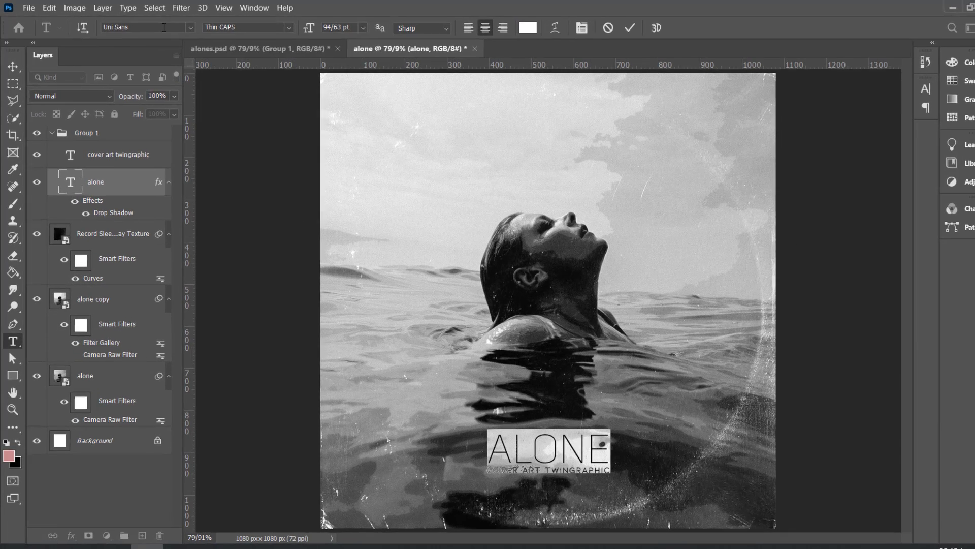
click(143, 26)
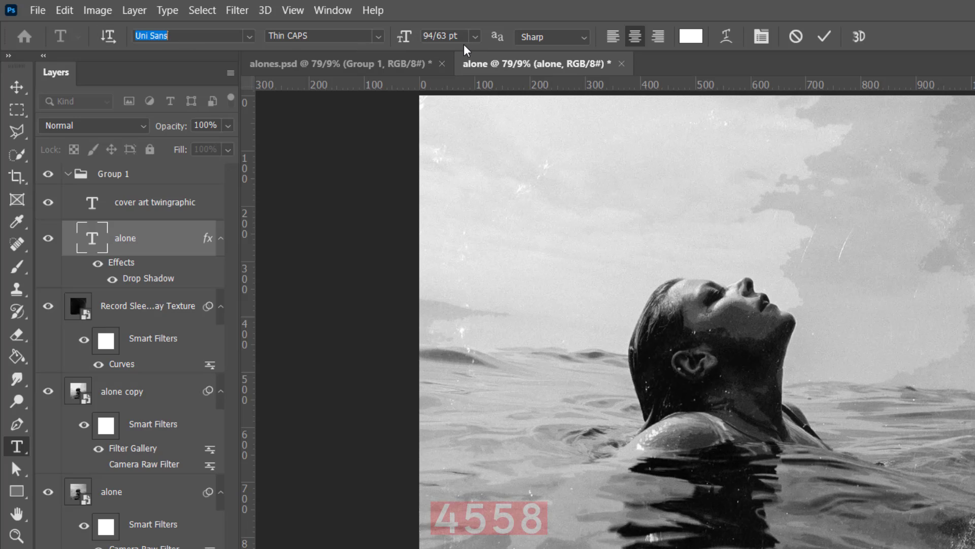
click(416, 34)
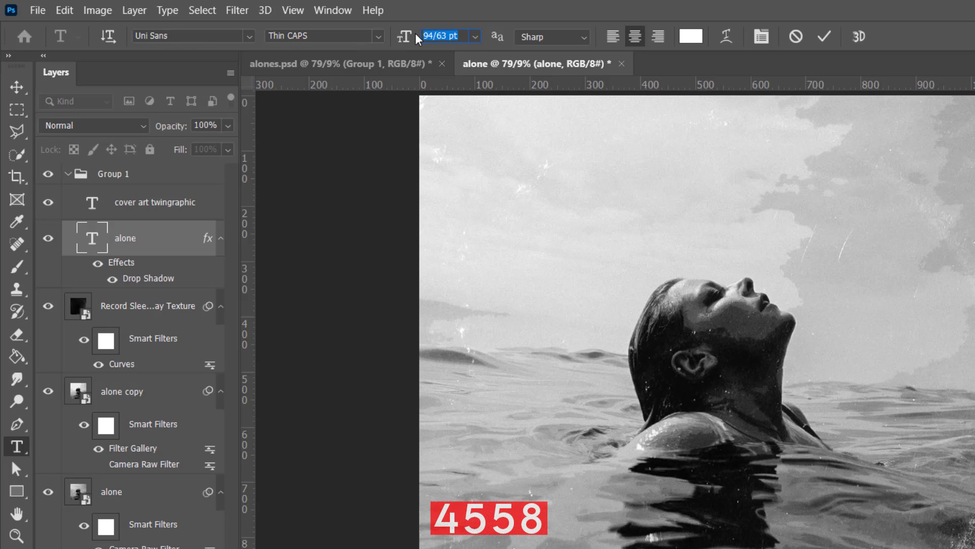
click(824, 38)
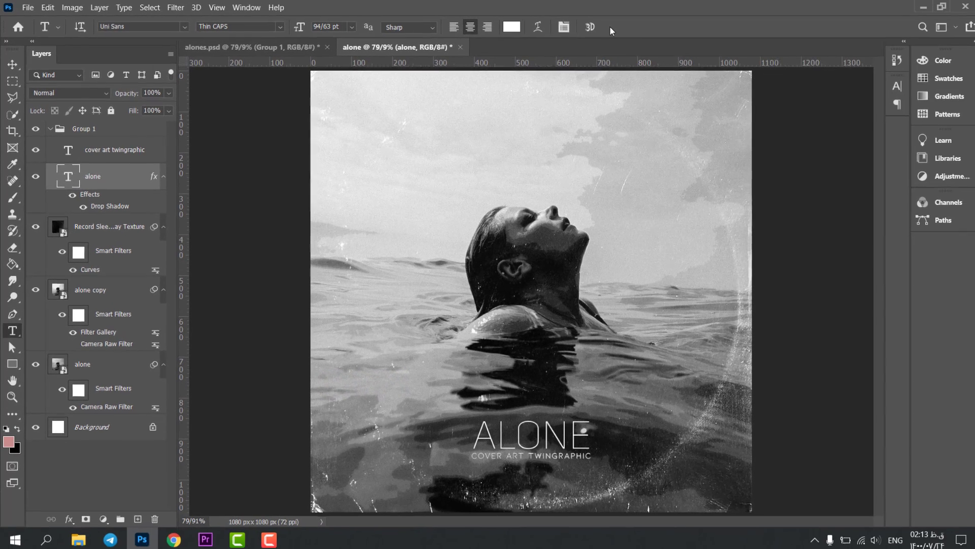